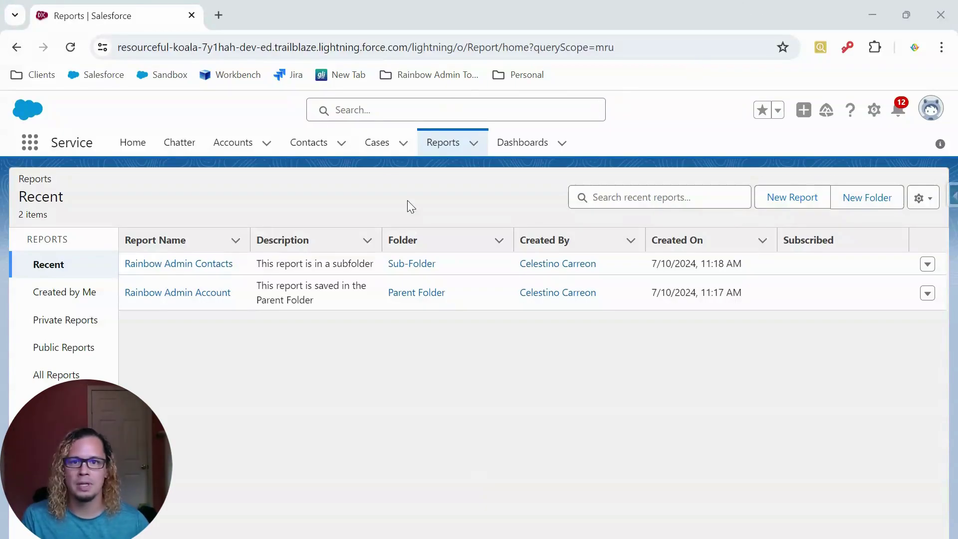
Search all reports for "Rainbow"
{"action": "left_click", "coordinate": [451, 149]}
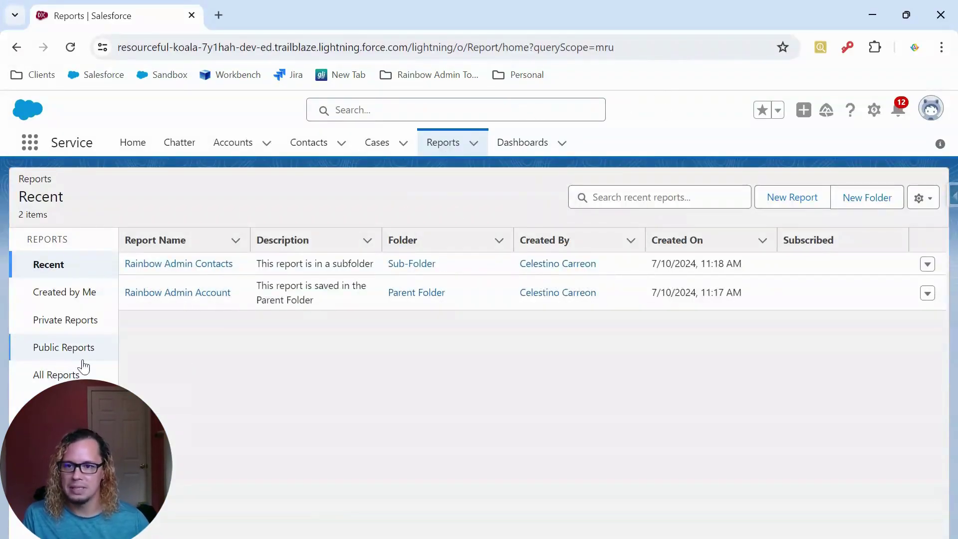
{"action": "left_click", "coordinate": [43, 376]}
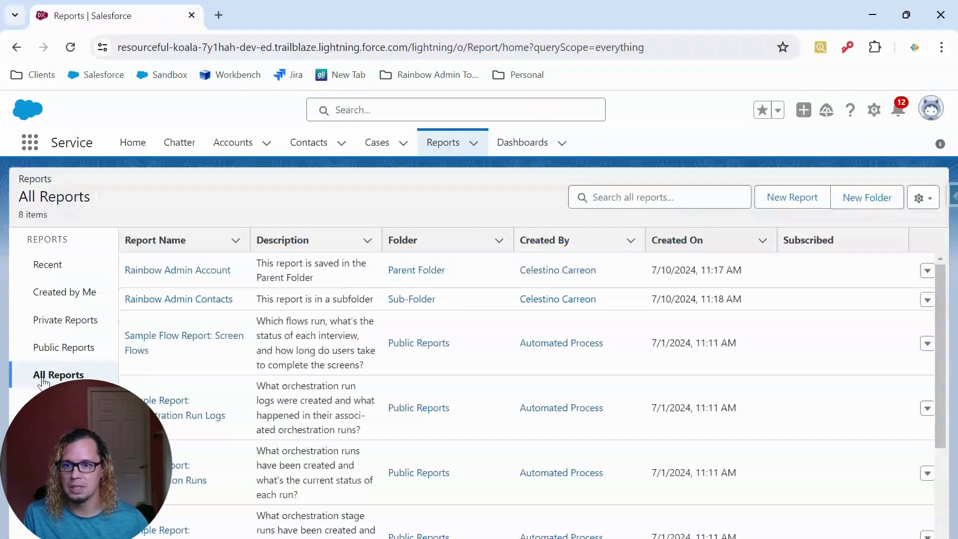
{"action": "left_click", "coordinate": [648, 198]}
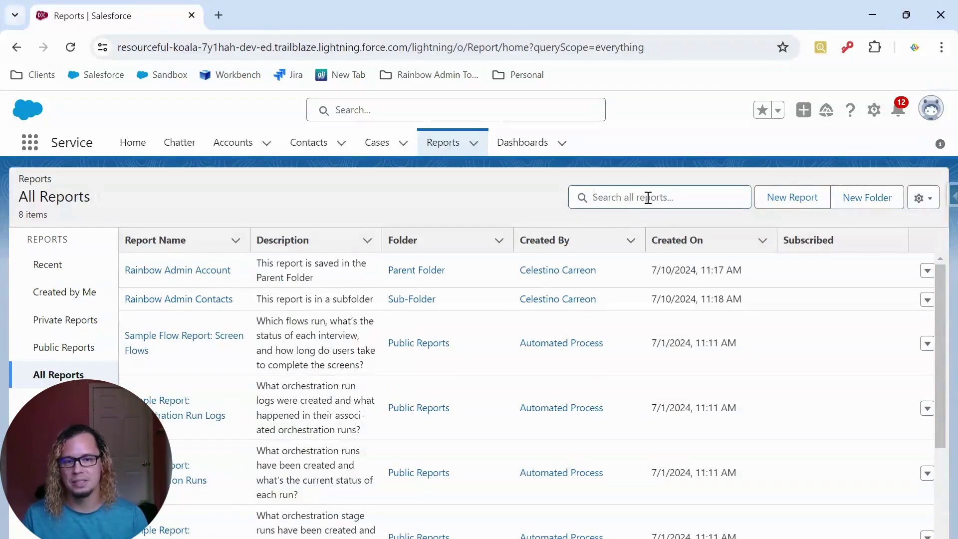
{"action": "type", "text": "Rain"}
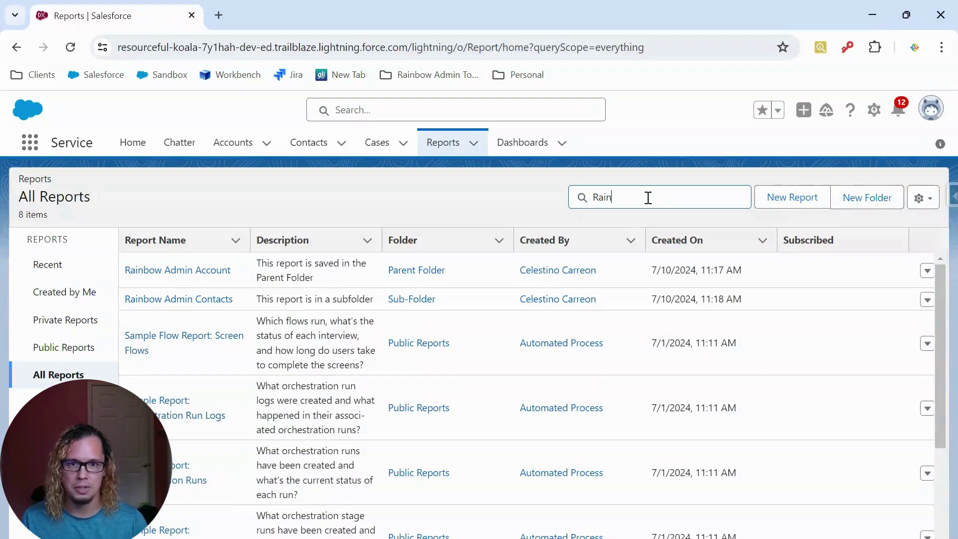
{"action": "type", "text": "bow"}
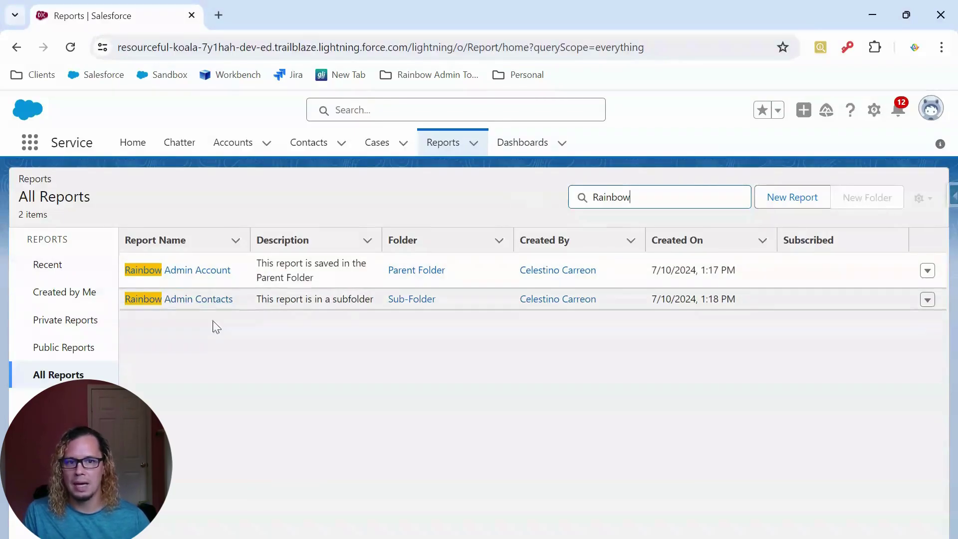
Check the actions offered for the Rainbow Admin Contacts report, both in the list and in the opened report, and return to the list
{"action": "left_click", "coordinate": [927, 299]}
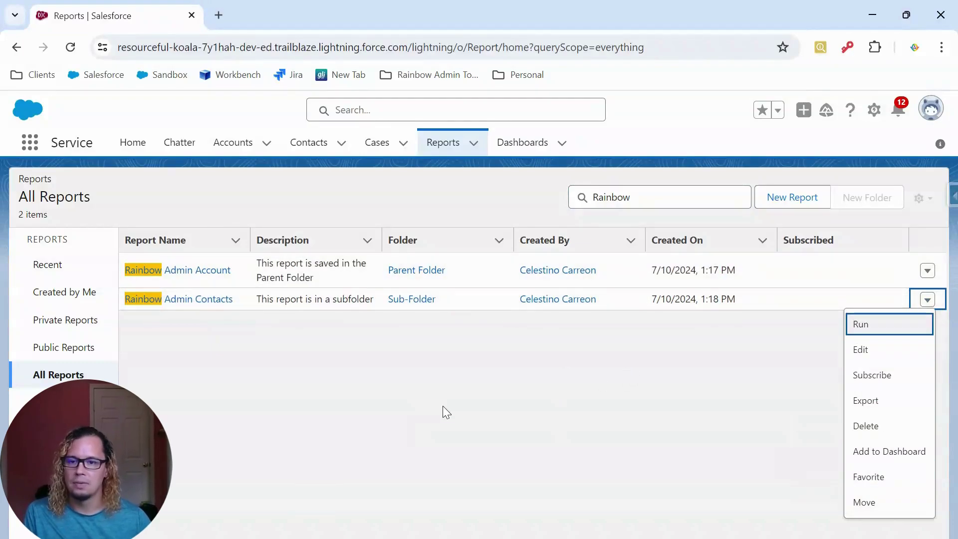
{"action": "left_click", "coordinate": [191, 300]}
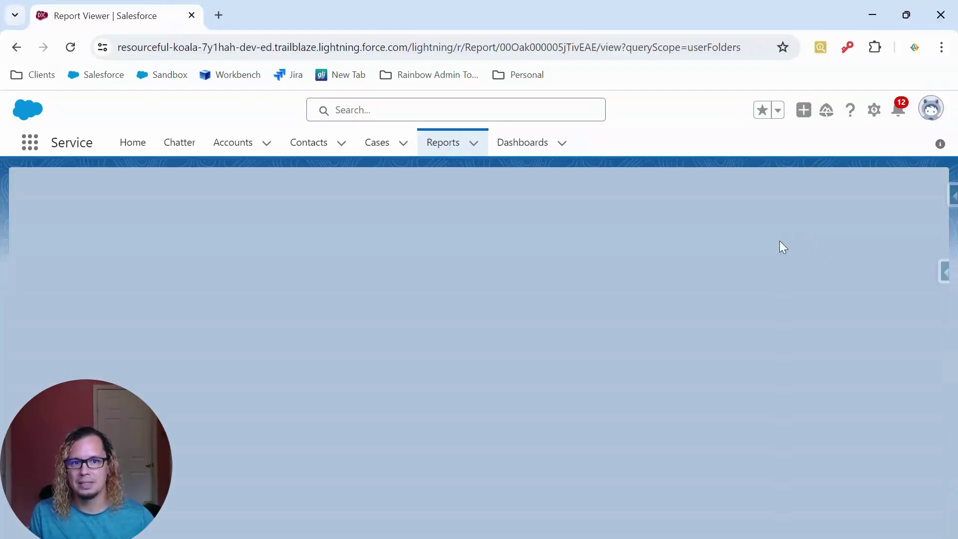
{"action": "left_click", "coordinate": [920, 199]}
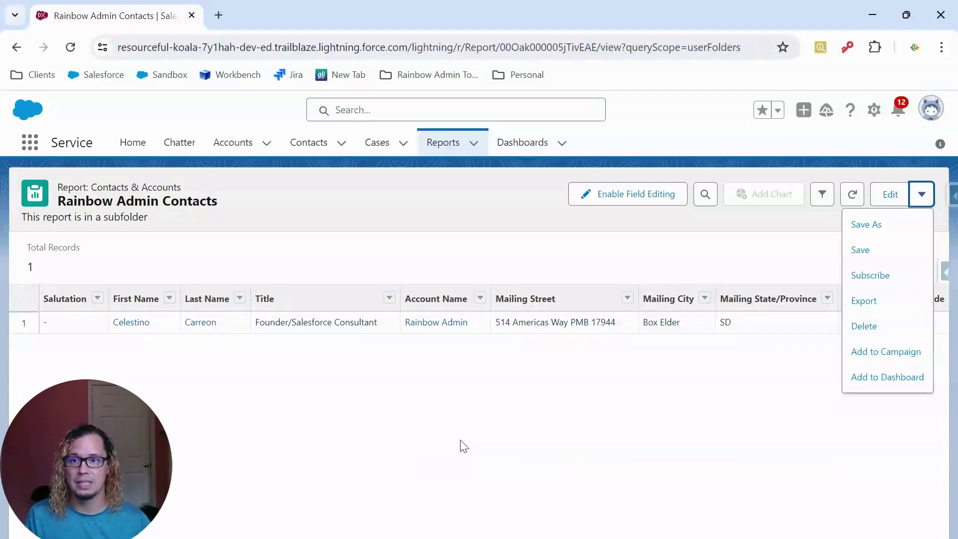
{"action": "left_click", "coordinate": [16, 49]}
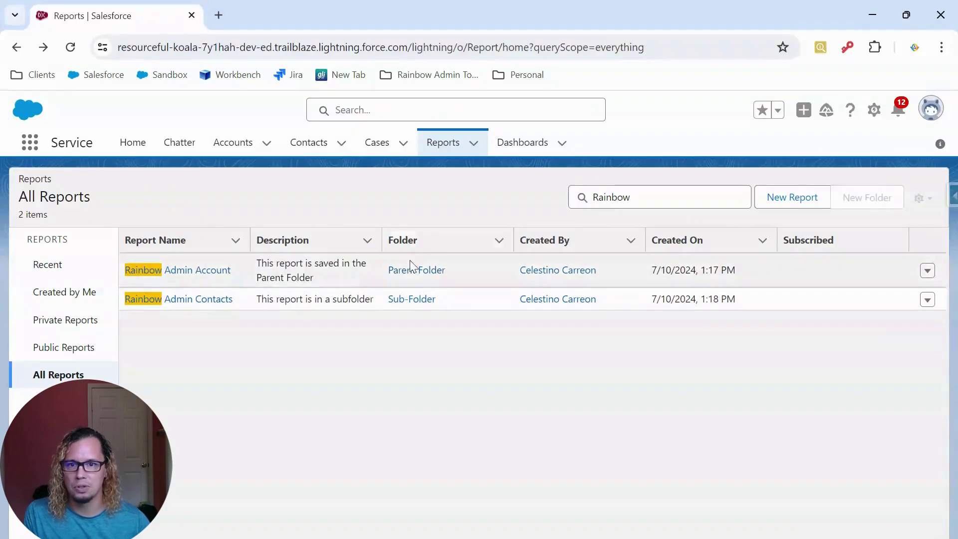
Open the Sub-Folder holding the Rainbow Admin Contacts report, review who can access it in its folder shares, and close them
{"action": "left_click", "coordinate": [422, 299]}
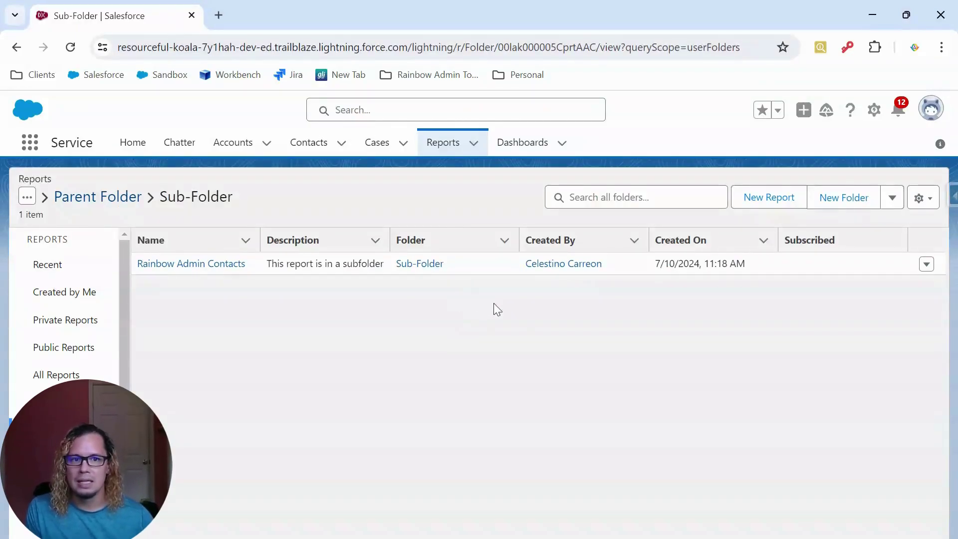
{"action": "left_click", "coordinate": [893, 199]}
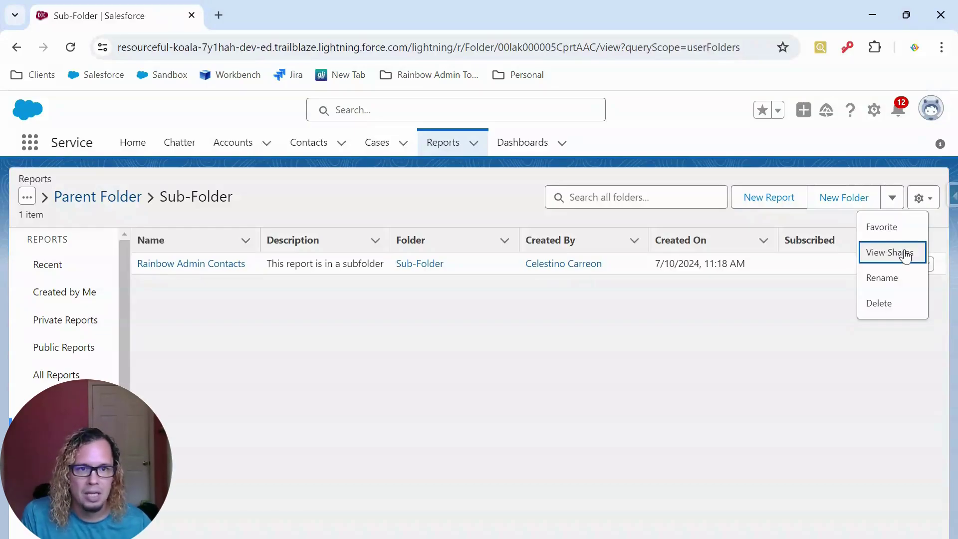
{"action": "left_click", "coordinate": [892, 200]}
{"action": "left_click", "coordinate": [892, 199]}
{"action": "left_click", "coordinate": [882, 255]}
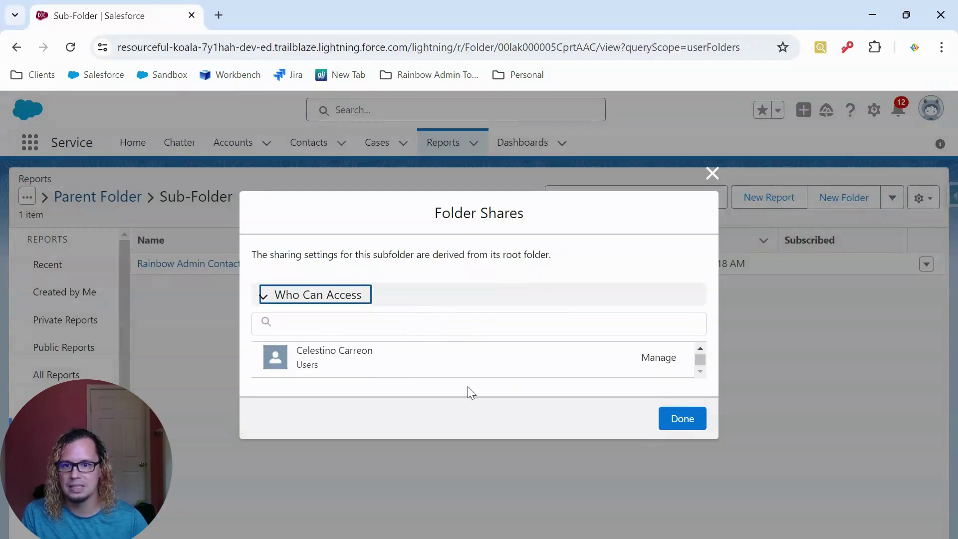
{"action": "scroll", "coordinate": [350, 355], "scroll_direction": "up", "scroll_amount": 1}
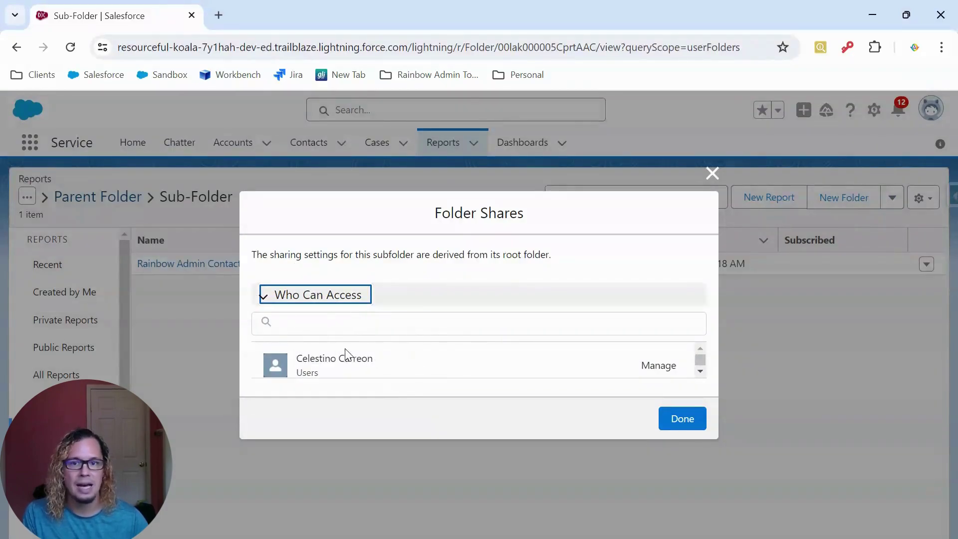
{"action": "left_click_drag", "start_coordinate": [661, 363], "coordinate": [469, 378]}
{"action": "left_click", "coordinate": [439, 355]}
{"action": "left_click", "coordinate": [690, 421]}
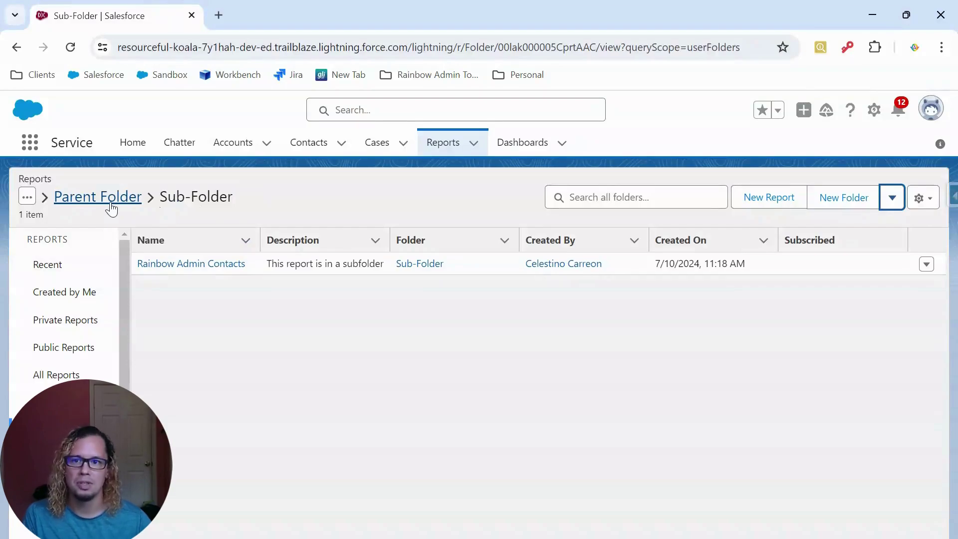
Go up to the Parent Folder, open its sharing settings and review who can access it
{"action": "left_click", "coordinate": [79, 202]}
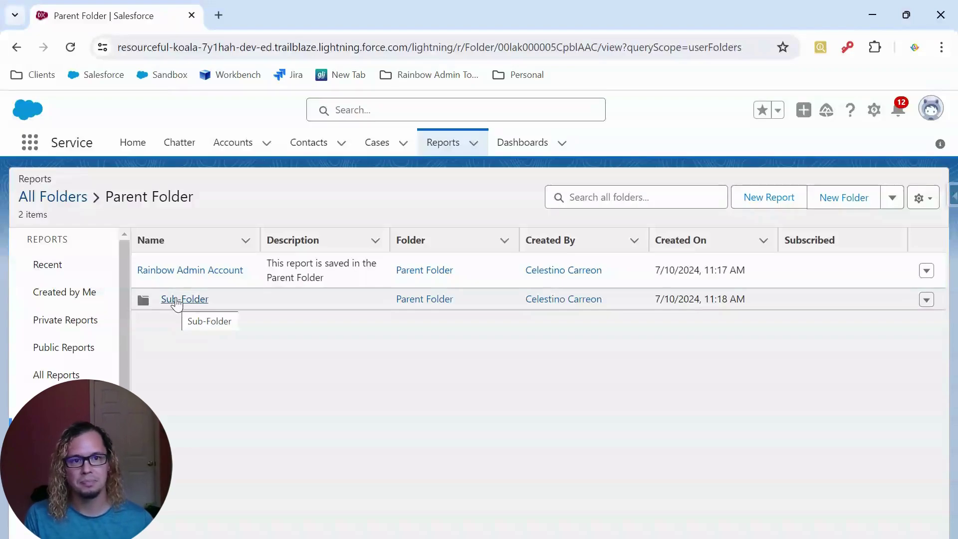
{"action": "left_click", "coordinate": [894, 204]}
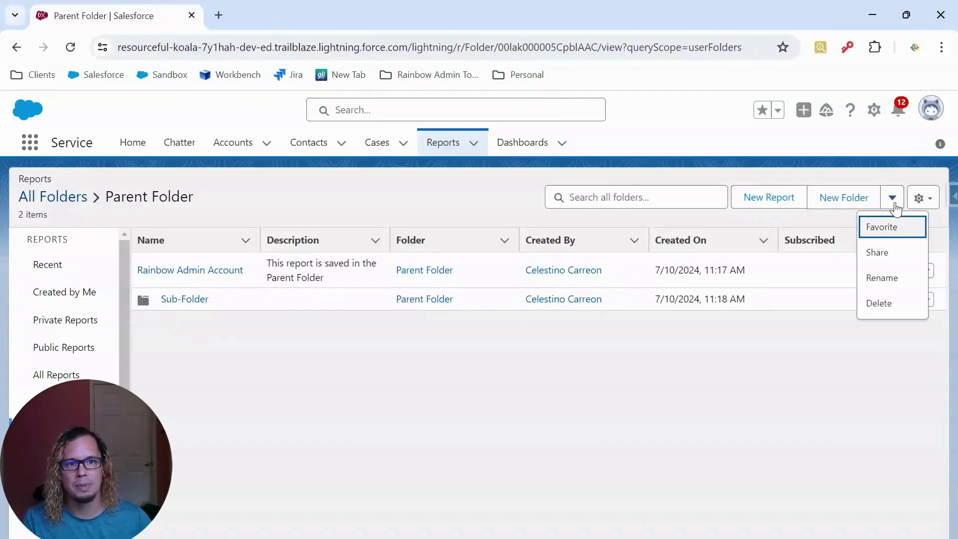
{"action": "left_click", "coordinate": [902, 253]}
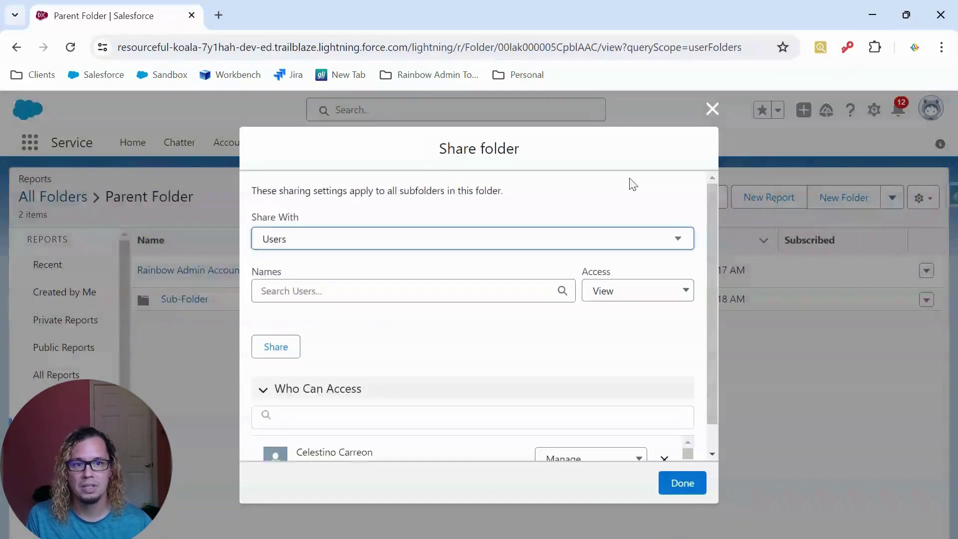
{"action": "scroll", "coordinate": [410, 294], "scroll_direction": "down", "scroll_amount": 1}
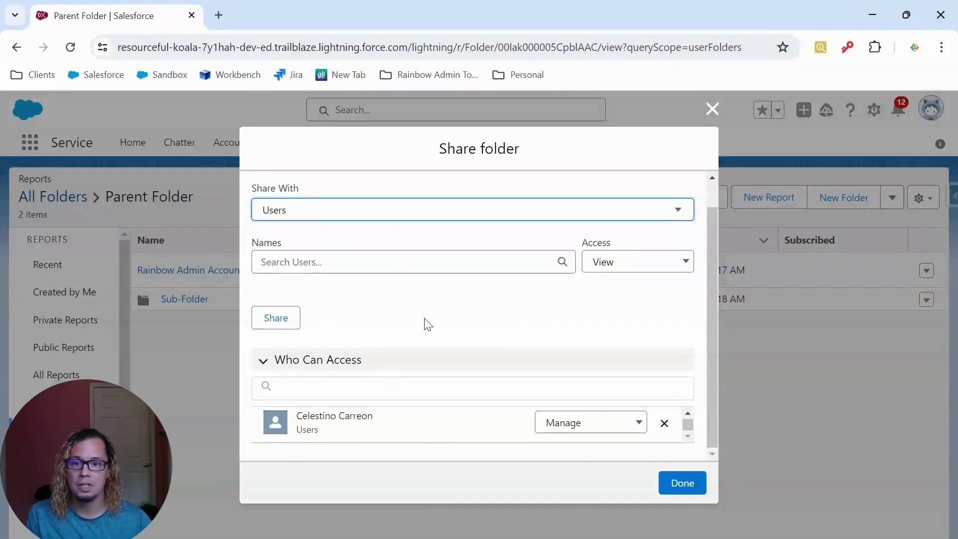
{"action": "scroll", "coordinate": [427, 324], "scroll_direction": "up", "scroll_amount": 1}
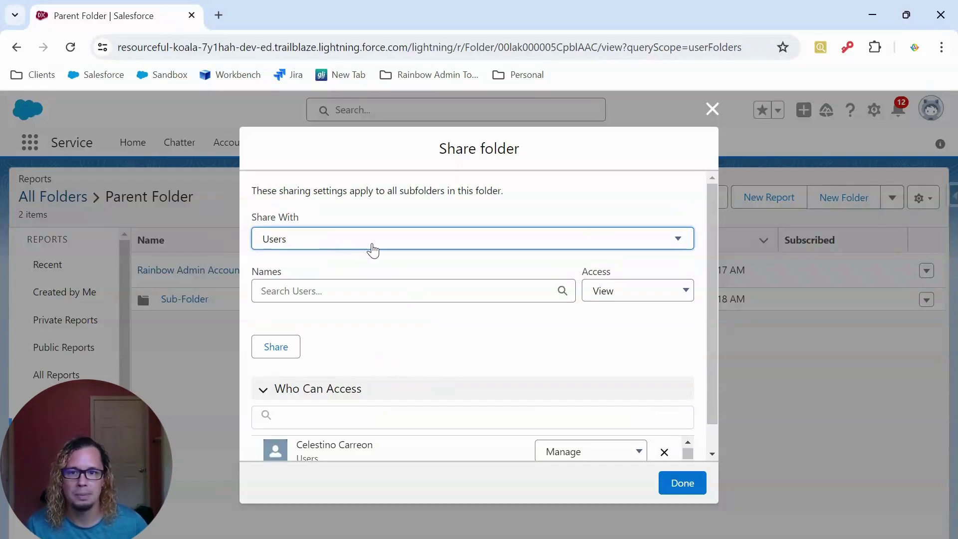
Review the Share With options, keep Users, add Security User as the recipient and check the access levels
{"action": "left_click", "coordinate": [325, 248]}
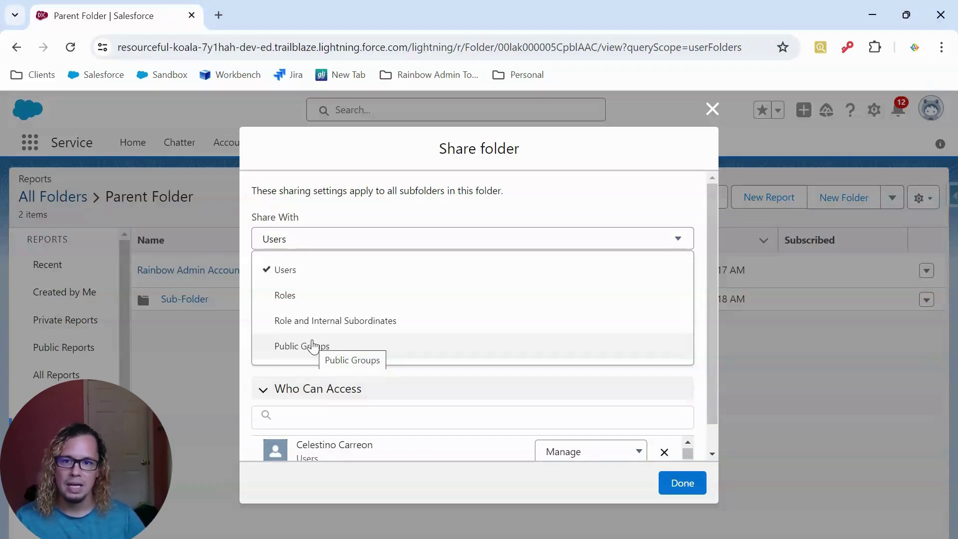
{"action": "left_click", "coordinate": [320, 282]}
{"action": "left_click", "coordinate": [331, 290]}
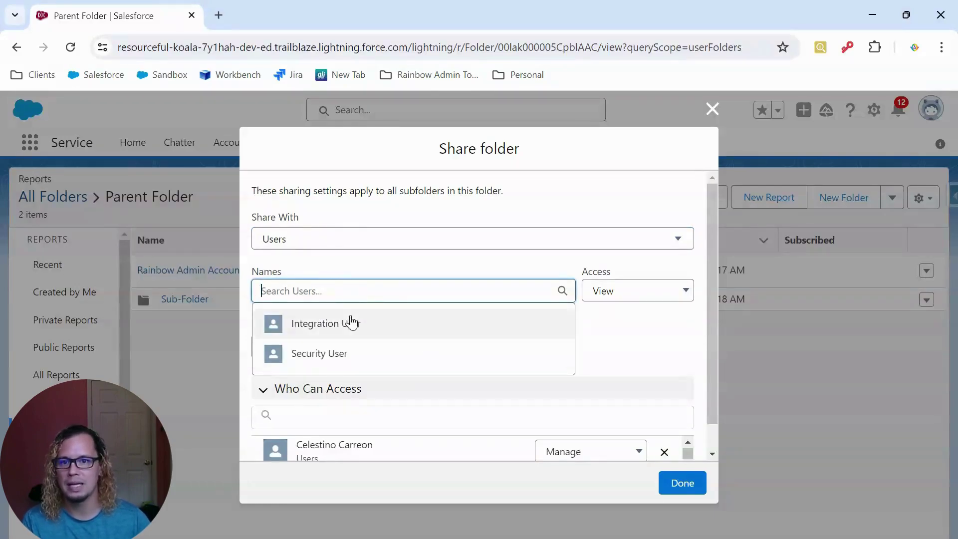
{"action": "left_click", "coordinate": [355, 360]}
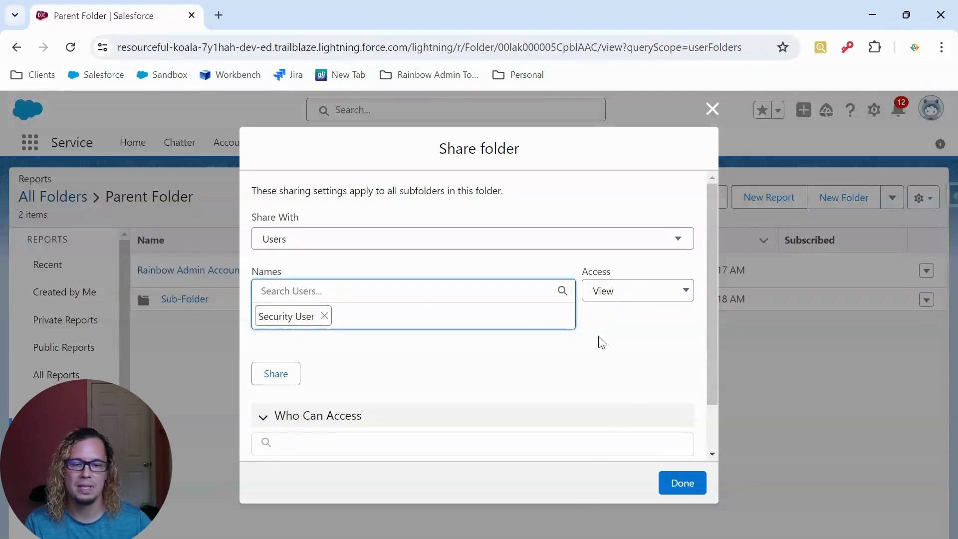
{"action": "left_click", "coordinate": [660, 295]}
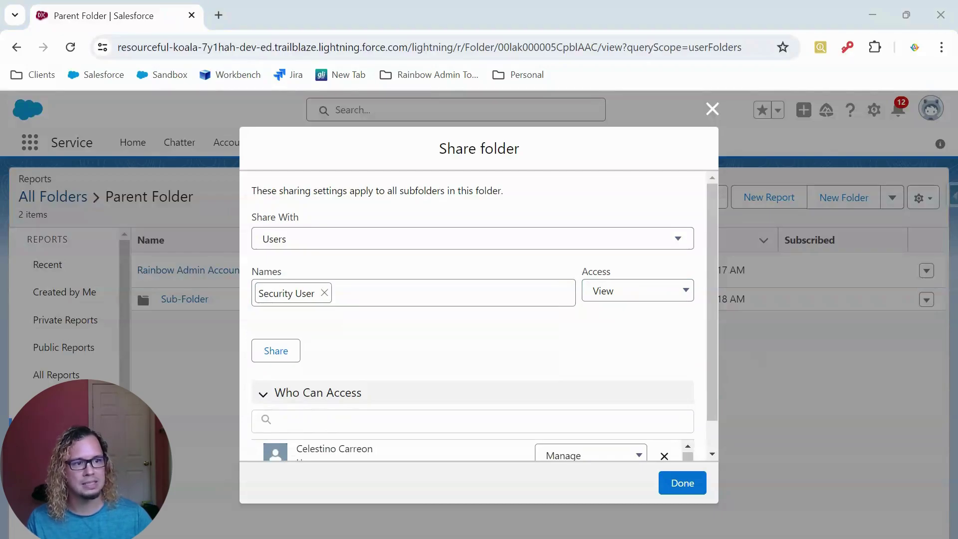
Open the Salesforce Help article comparing report folder access levels in a new tab and examine the View, Edit and Manage permissions
{"action": "left_click", "coordinate": [220, 19]}
{"action": "type", "text": "https://help.salesforce.com/s/articleView?id=sf.analytics_folder_access_chart.htm&type=5"}
{"action": "key", "text": "Return"}
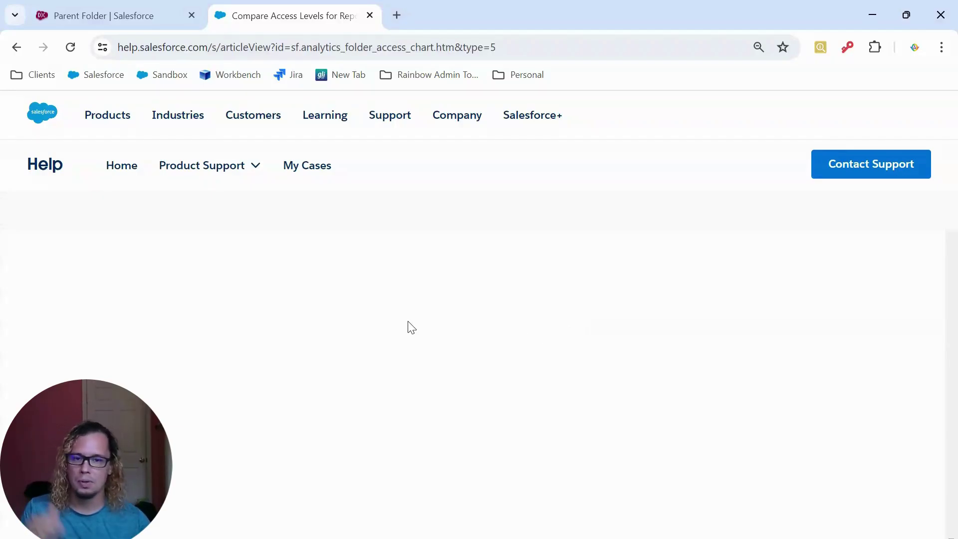
{"action": "scroll", "coordinate": [599, 400], "scroll_direction": "down", "scroll_amount": 4}
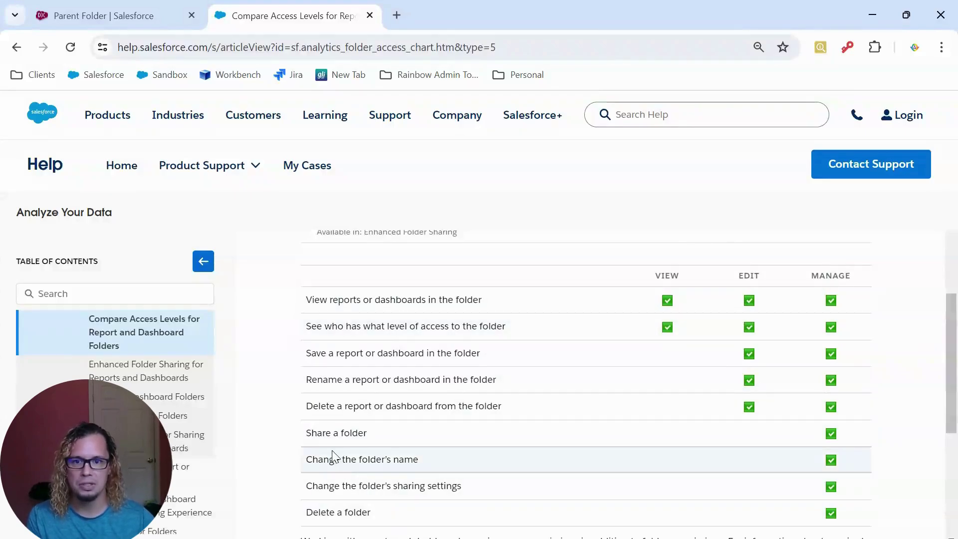
{"action": "left_click_drag", "start_coordinate": [312, 435], "coordinate": [474, 487]}
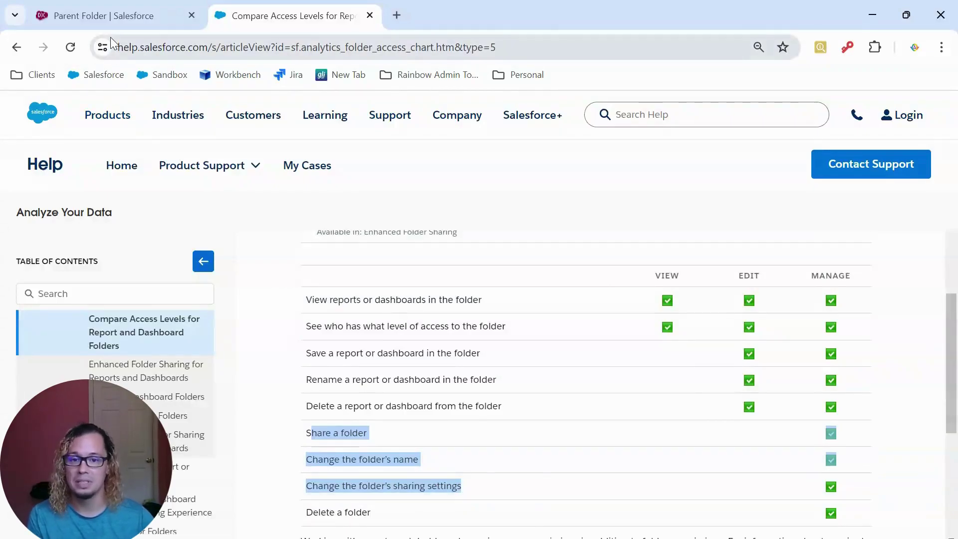
Switch back to the Parent Folder's sharing settings, try to give Security User Edit access, and close the dialog
{"action": "left_click", "coordinate": [108, 17]}
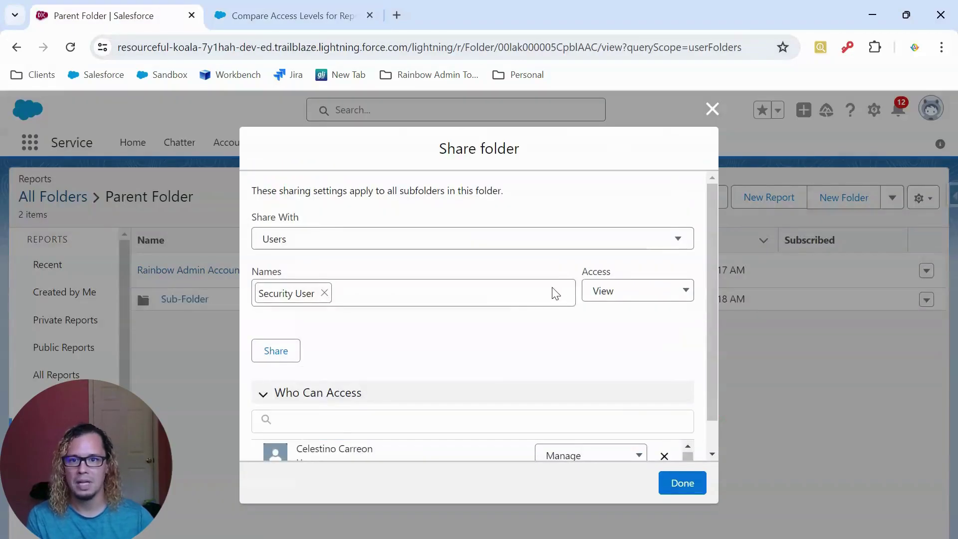
{"action": "left_click", "coordinate": [643, 295]}
{"action": "left_click", "coordinate": [643, 297]}
{"action": "left_click", "coordinate": [636, 343]}
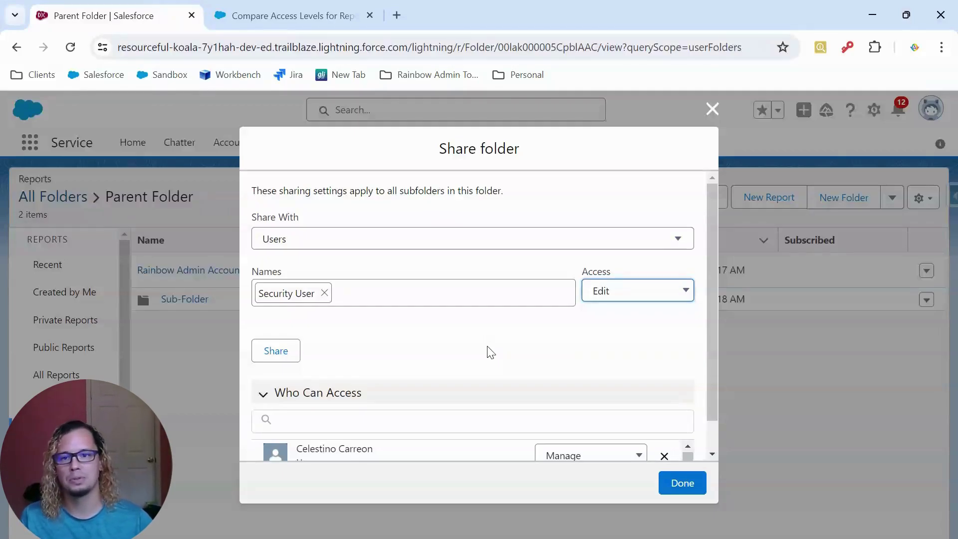
{"action": "scroll", "coordinate": [486, 348], "scroll_direction": "down", "scroll_amount": 1}
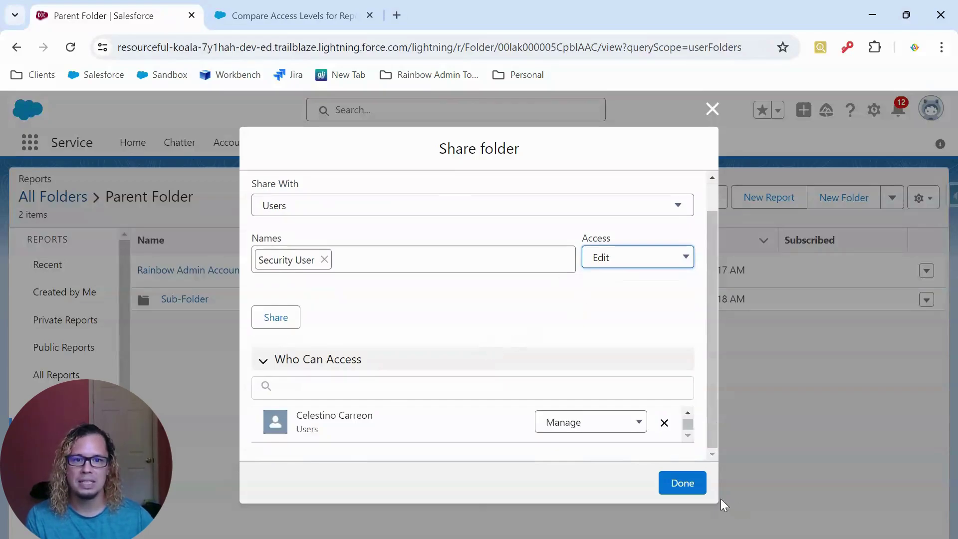
{"action": "left_click", "coordinate": [690, 499]}
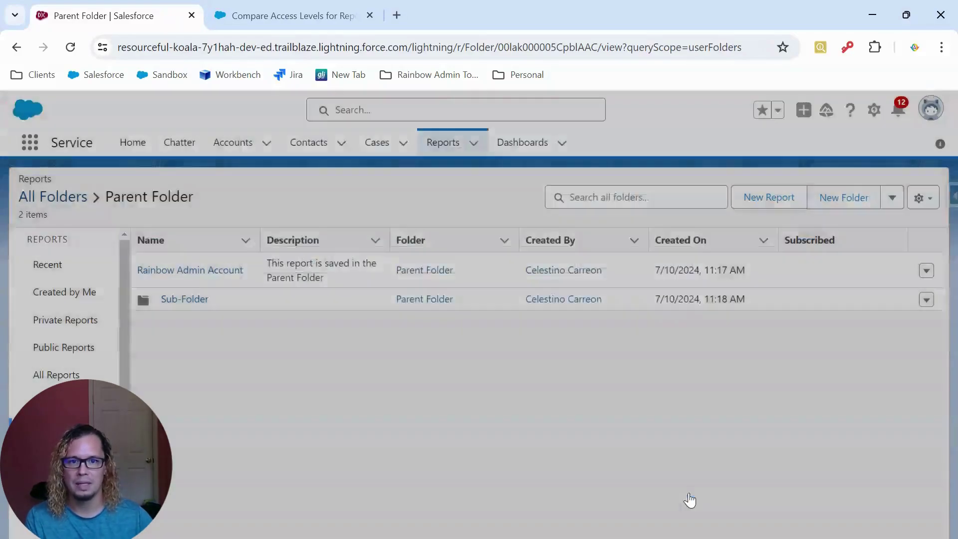
Reopen the Parent Folder's sharing settings and share the folder with Security User at the Edit access level
{"action": "left_click", "coordinate": [891, 197]}
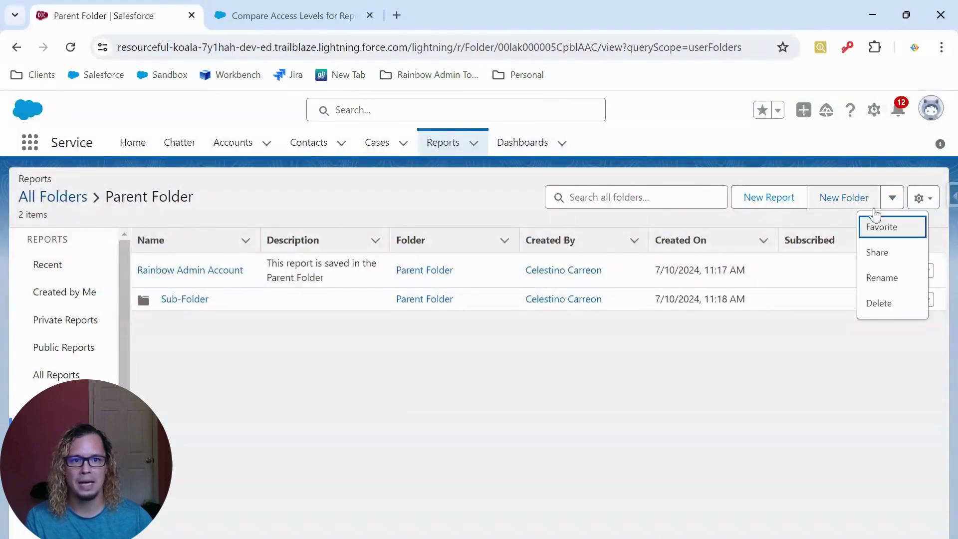
{"action": "left_click", "coordinate": [877, 255]}
{"action": "scroll", "coordinate": [513, 325], "scroll_direction": "down", "scroll_amount": 1}
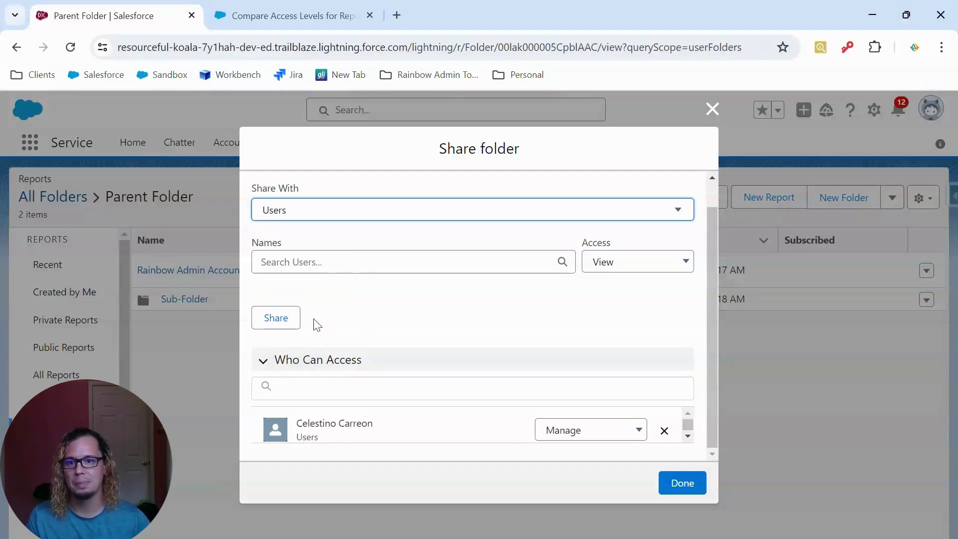
{"action": "left_click", "coordinate": [323, 264]}
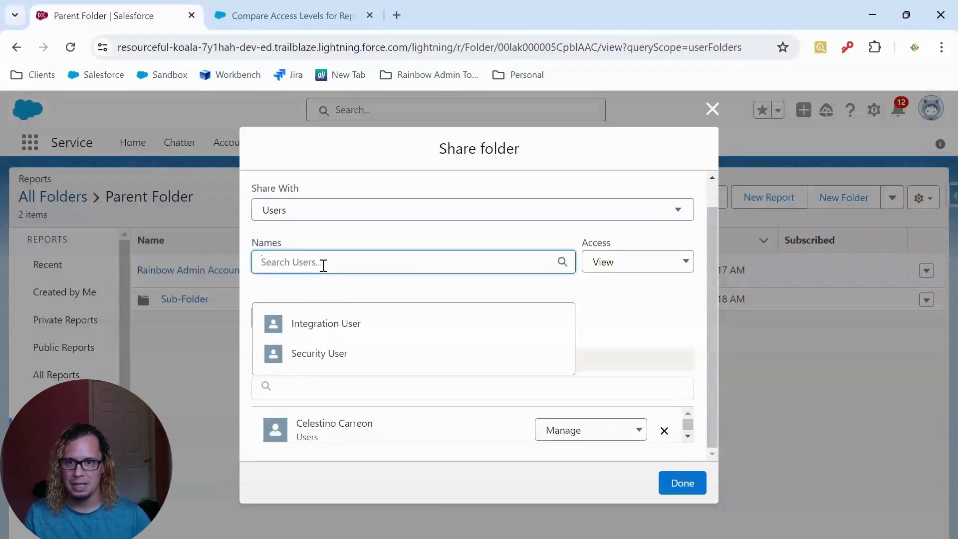
{"action": "left_click", "coordinate": [358, 355]}
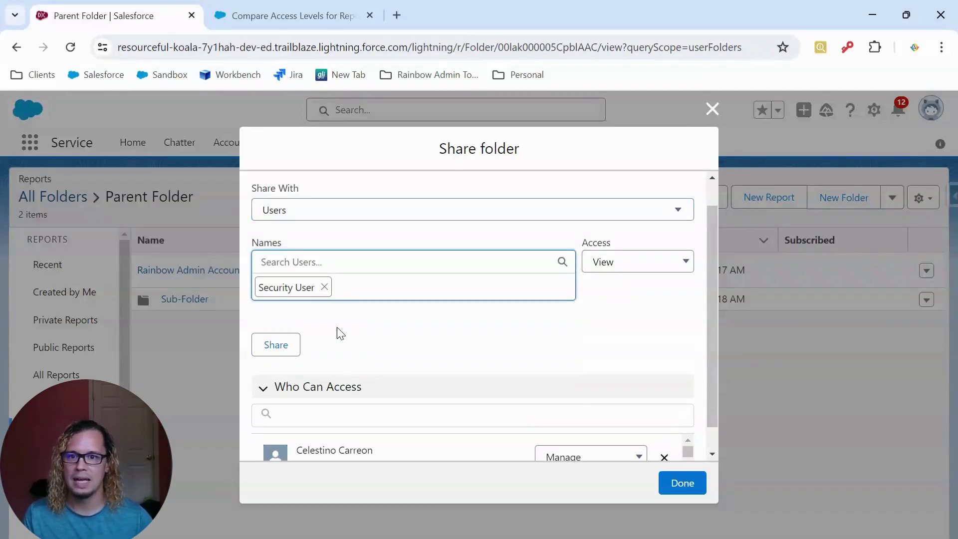
{"action": "left_click", "coordinate": [664, 259]}
{"action": "left_click", "coordinate": [648, 324]}
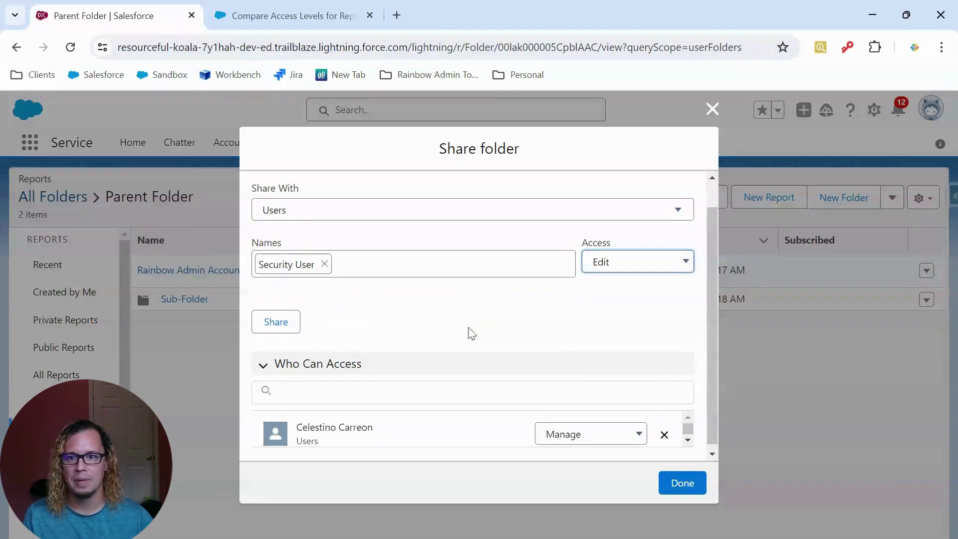
{"action": "left_click", "coordinate": [289, 322]}
Share the Parent Folder with the All Internal Users public group at the View access level
{"action": "left_click", "coordinate": [312, 212]}
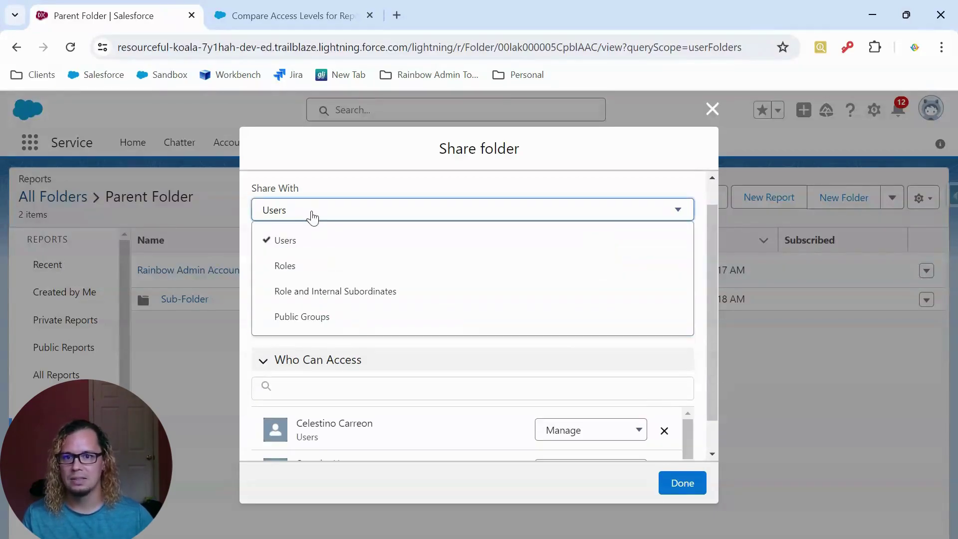
{"action": "left_click", "coordinate": [331, 321]}
{"action": "left_click", "coordinate": [316, 262]}
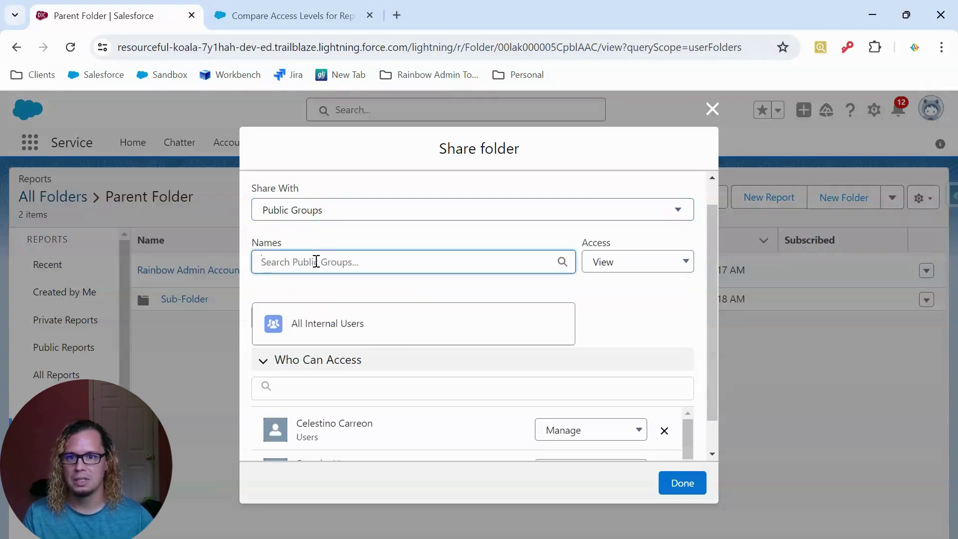
{"action": "left_click", "coordinate": [333, 335]}
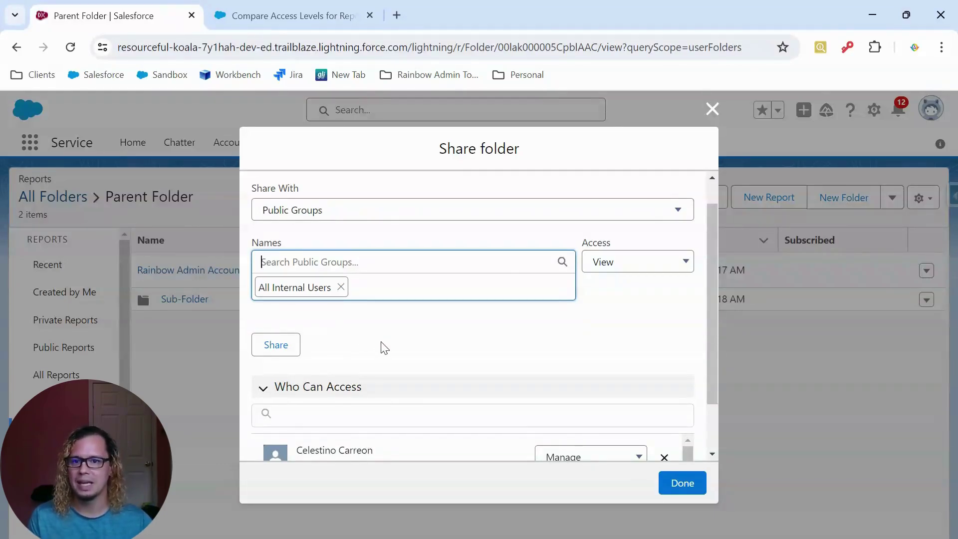
{"action": "scroll", "coordinate": [381, 347], "scroll_direction": "down", "scroll_amount": 2}
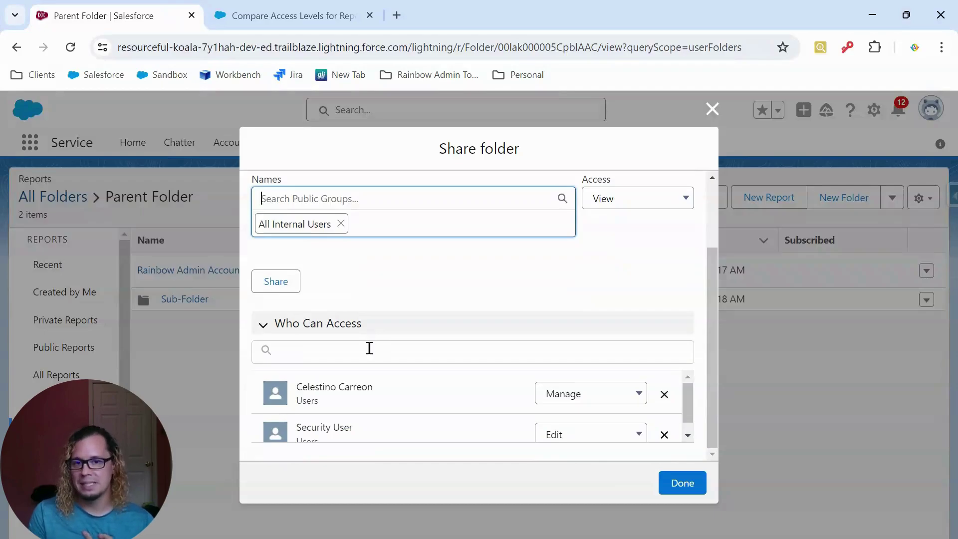
{"action": "scroll", "coordinate": [391, 277], "scroll_direction": "up", "scroll_amount": 2}
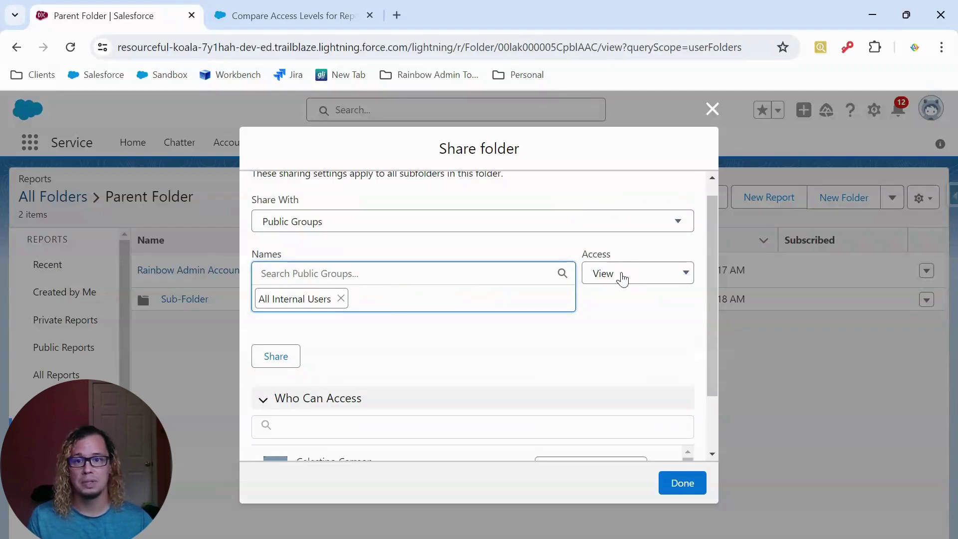
{"action": "left_click", "coordinate": [288, 357]}
Review the Parent Folder's list of who can access it and finish the sharing settings
{"action": "scroll", "coordinate": [393, 370], "scroll_direction": "down", "scroll_amount": 3}
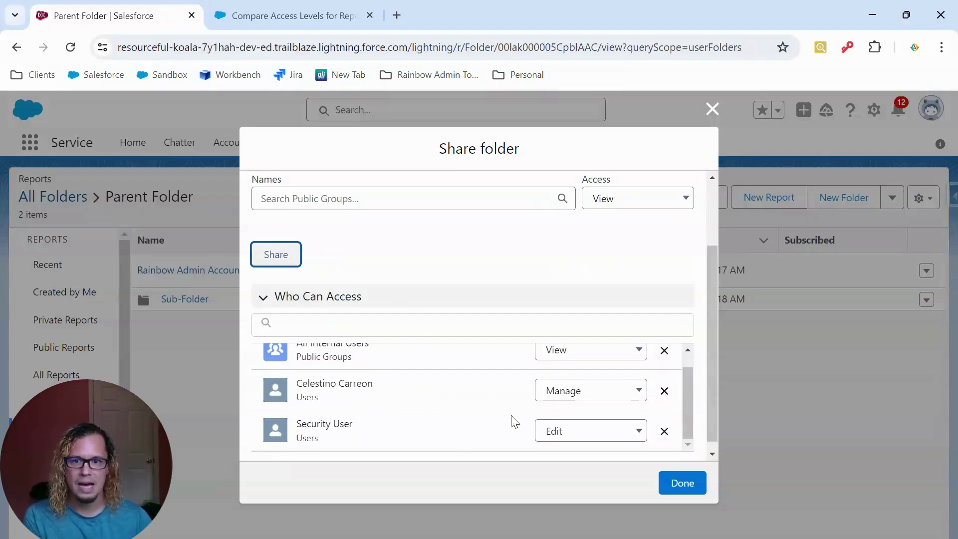
{"action": "scroll", "coordinate": [324, 382], "scroll_direction": "up", "scroll_amount": 1}
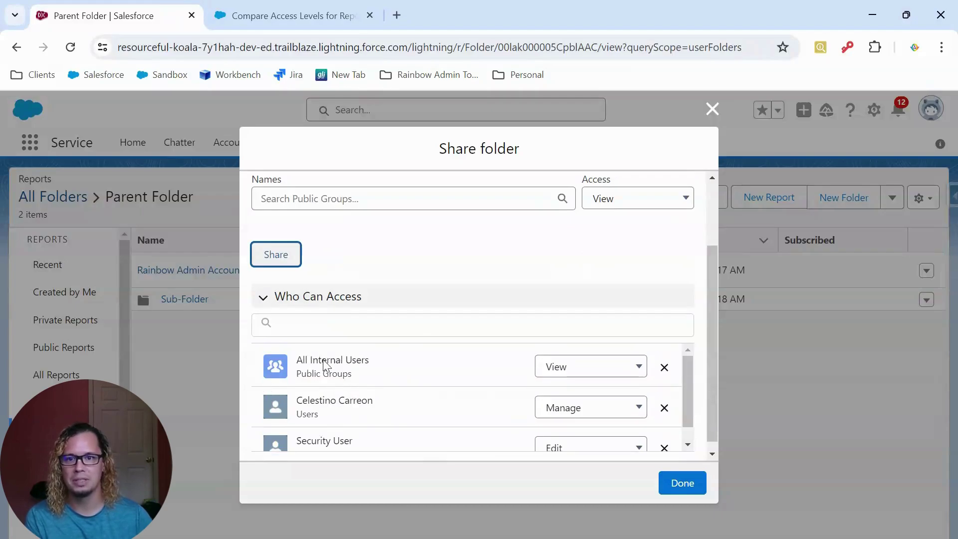
{"action": "scroll", "coordinate": [323, 359], "scroll_direction": "down", "scroll_amount": 1}
{"action": "left_click", "coordinate": [693, 488]}
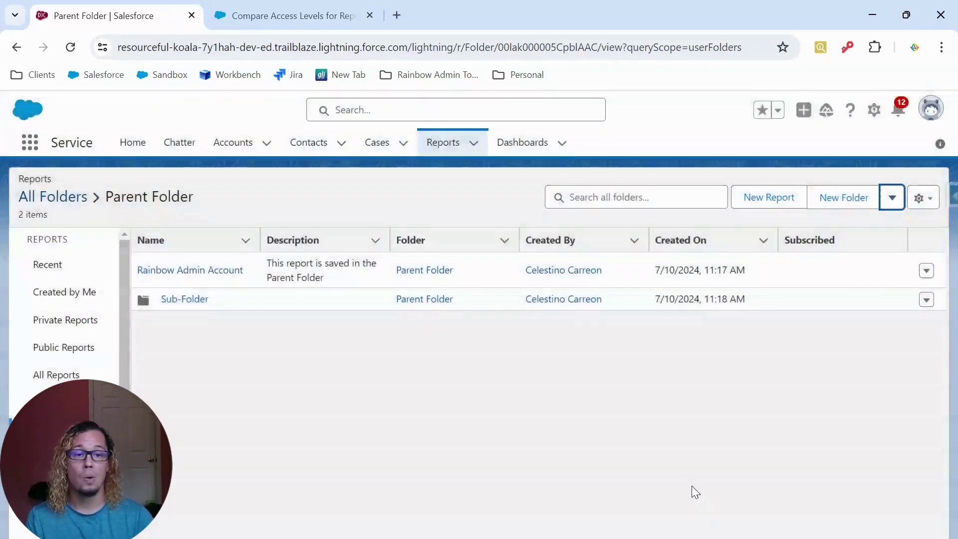